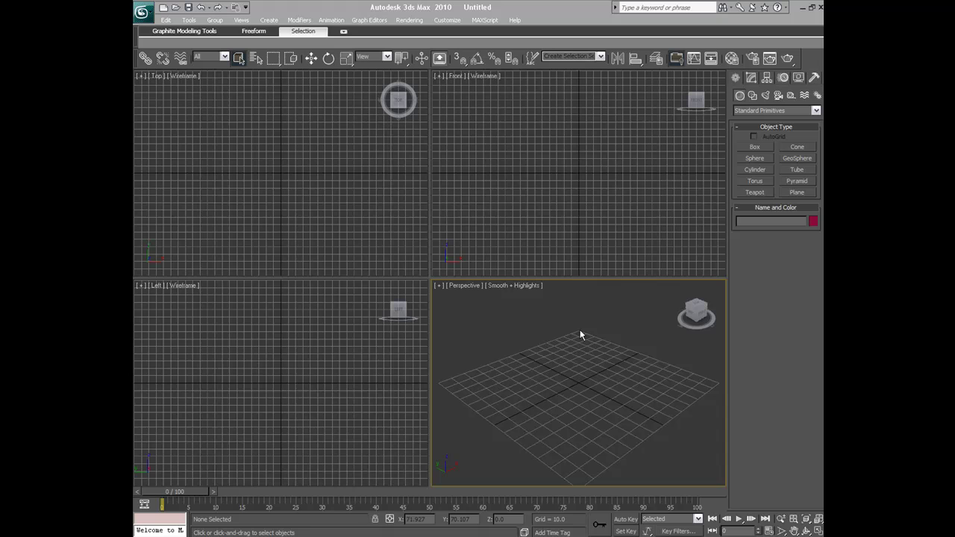
drag(580, 329, 687, 352)
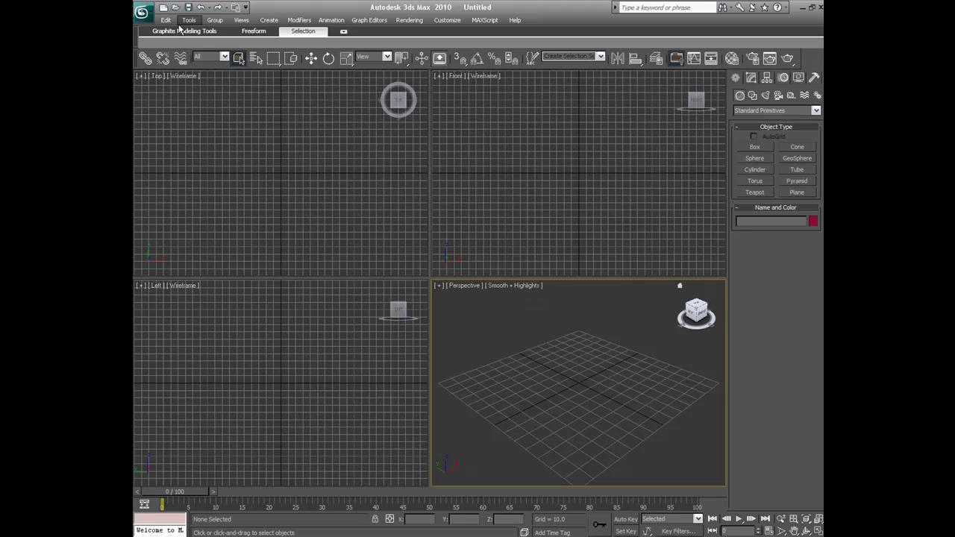
click(136, 7)
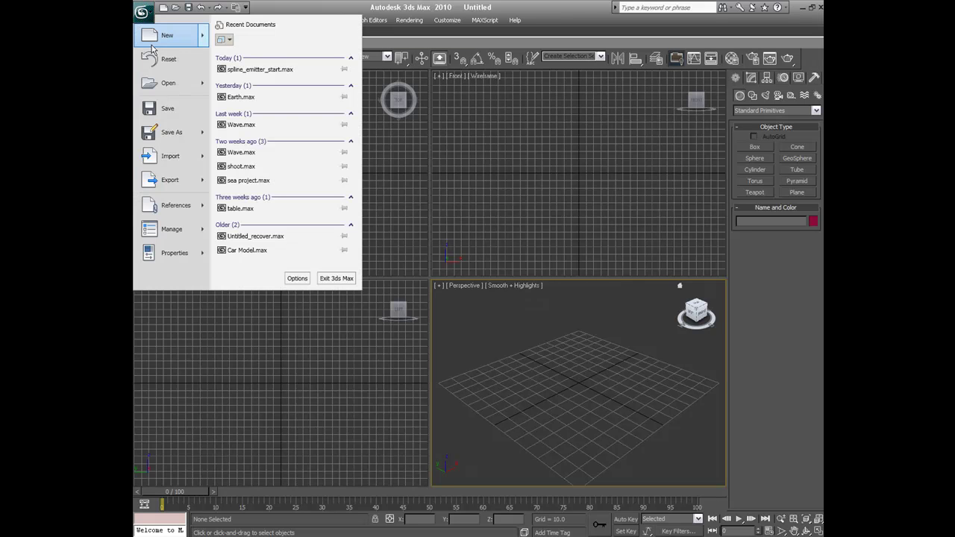
click(557, 420)
Create a sphere with a radius of about 49 near the centre of the grid in the Perspective view
click(754, 158)
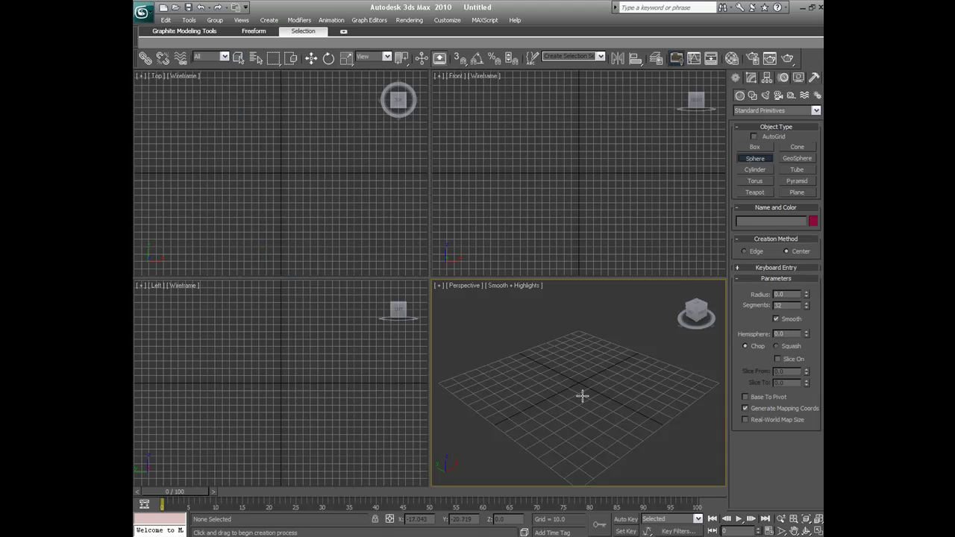
drag(582, 395, 577, 358)
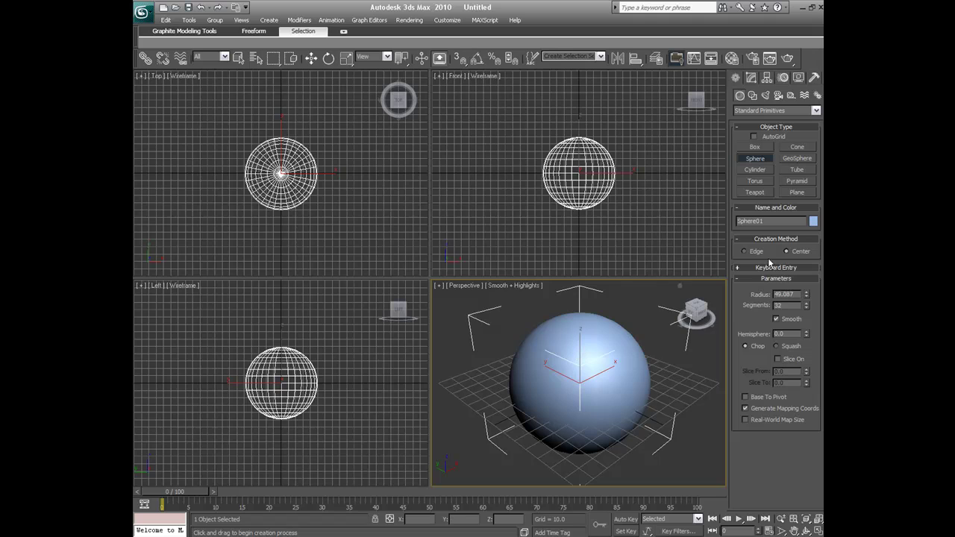
click(154, 16)
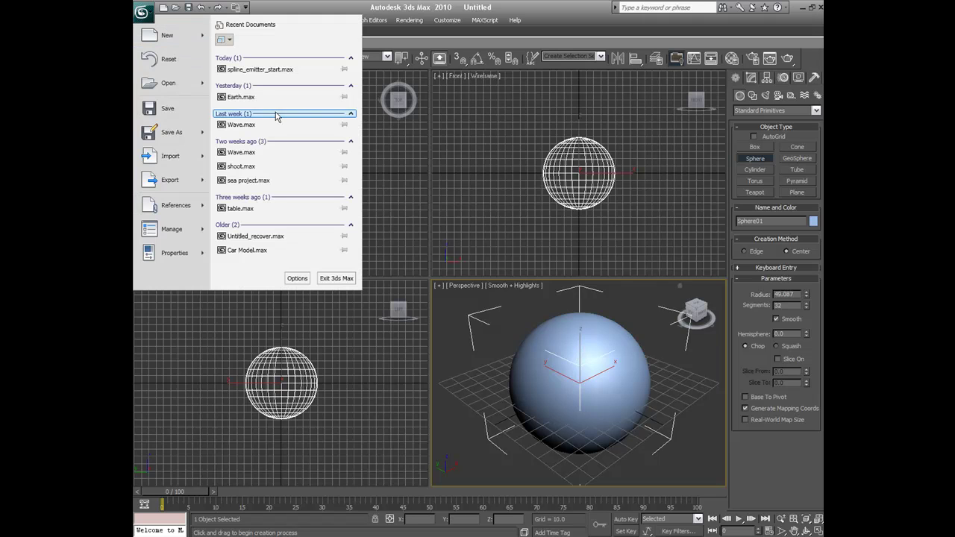
click(600, 390)
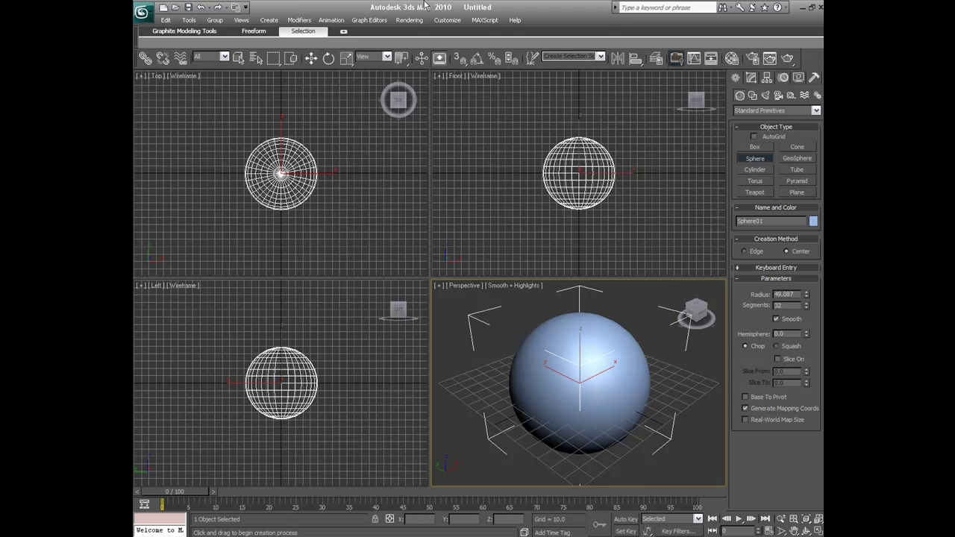
Leave sphere creation by switching to the Move tool, and apply the Hair and Fur (WSM) modifier to the sphere
click(311, 58)
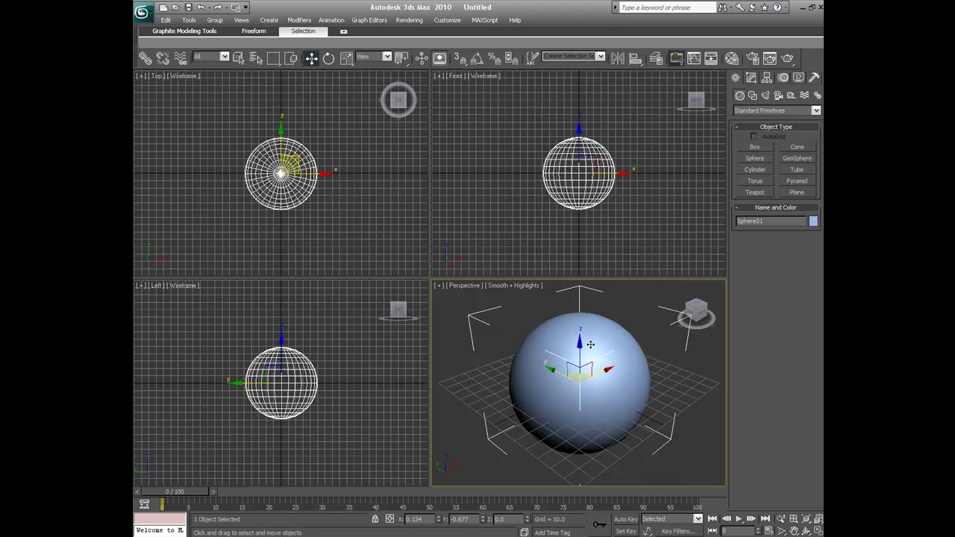
click(641, 313)
click(587, 365)
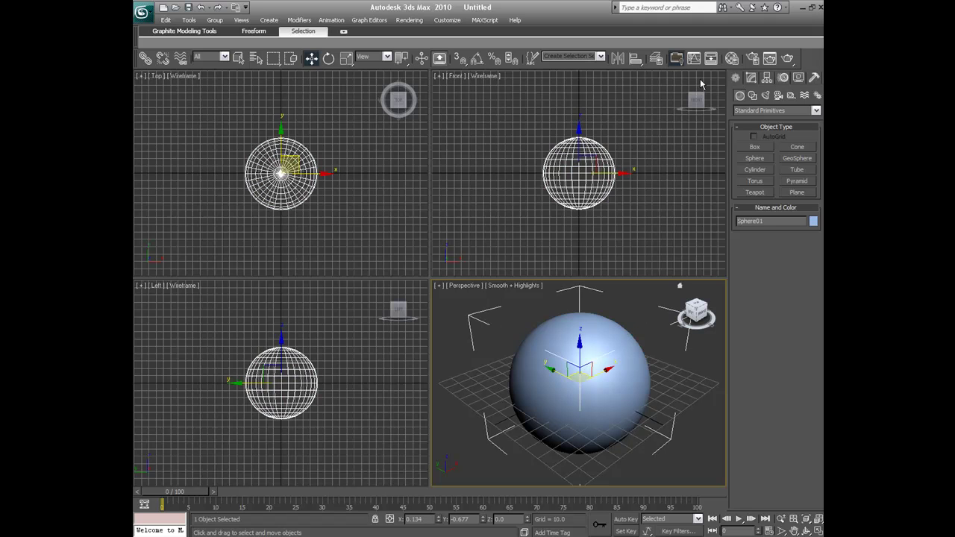
click(753, 79)
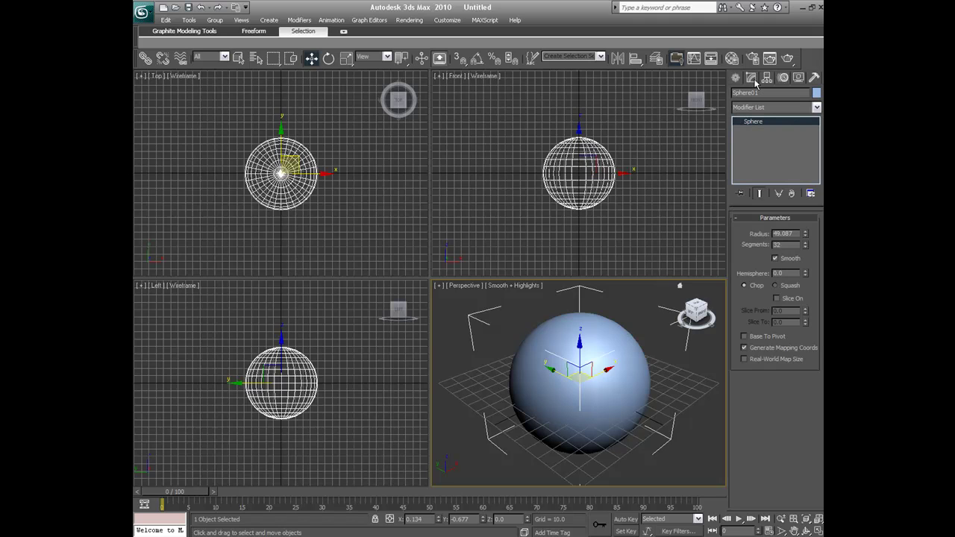
click(816, 108)
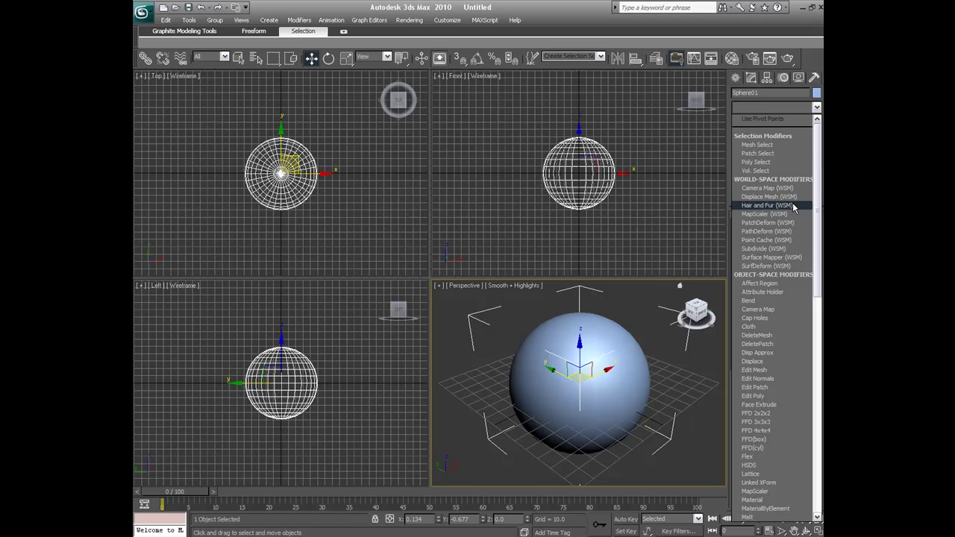
click(788, 206)
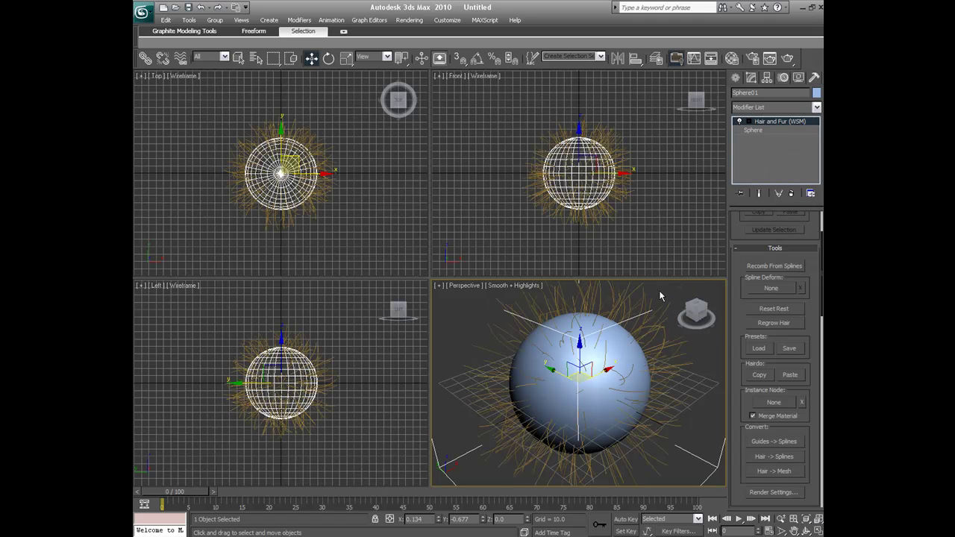
Deselect and reselect the haired sphere, and start styling its hair
click(660, 296)
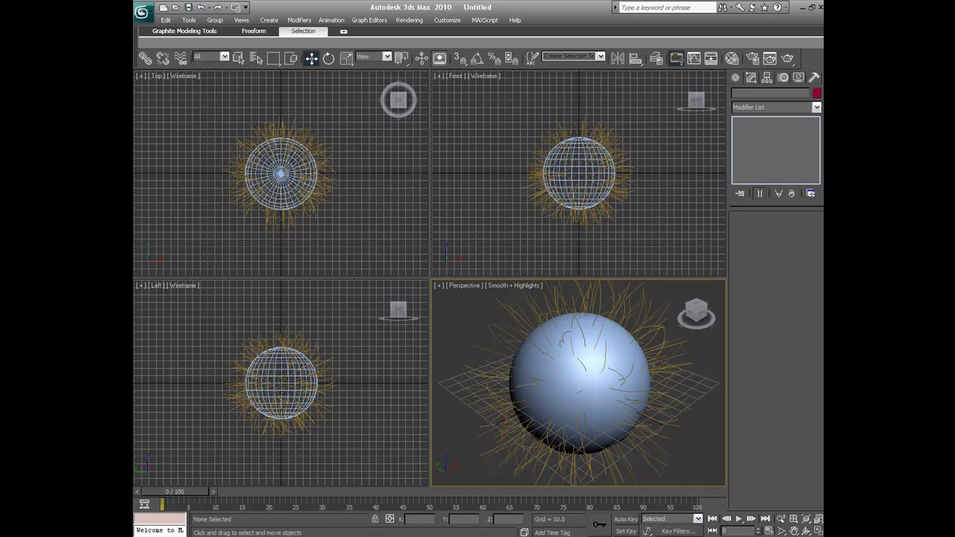
click(552, 347)
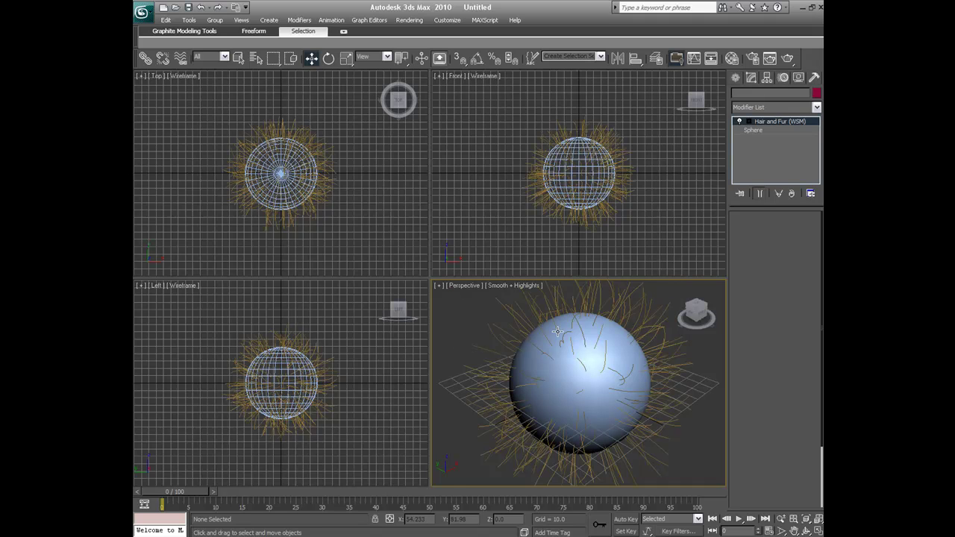
scroll(823, 222, up, 3)
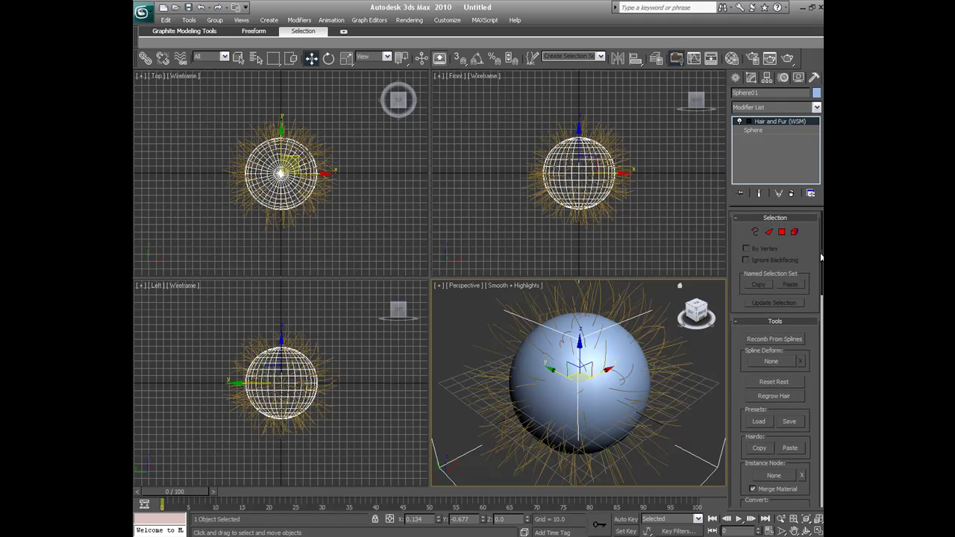
scroll(821, 256, down, 1)
click(757, 288)
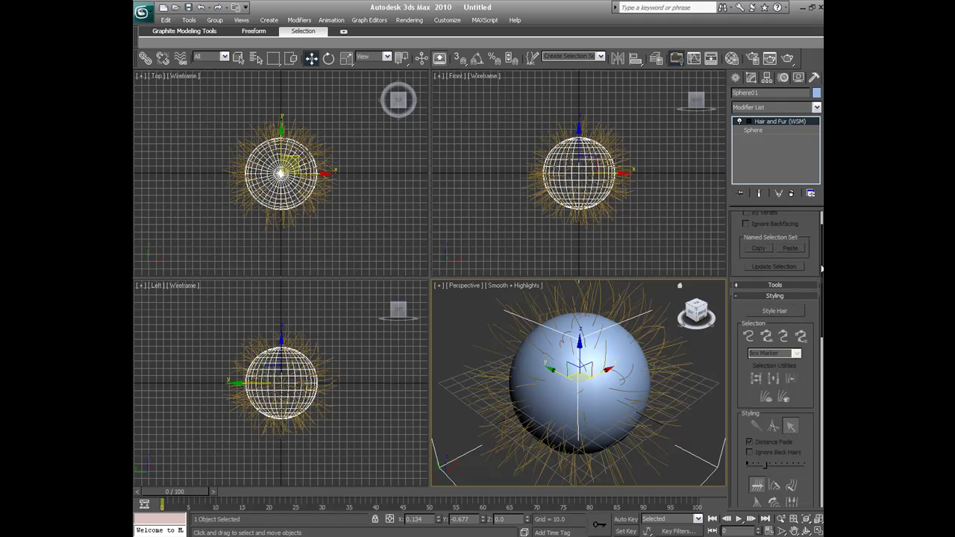
scroll(822, 269, down, 2)
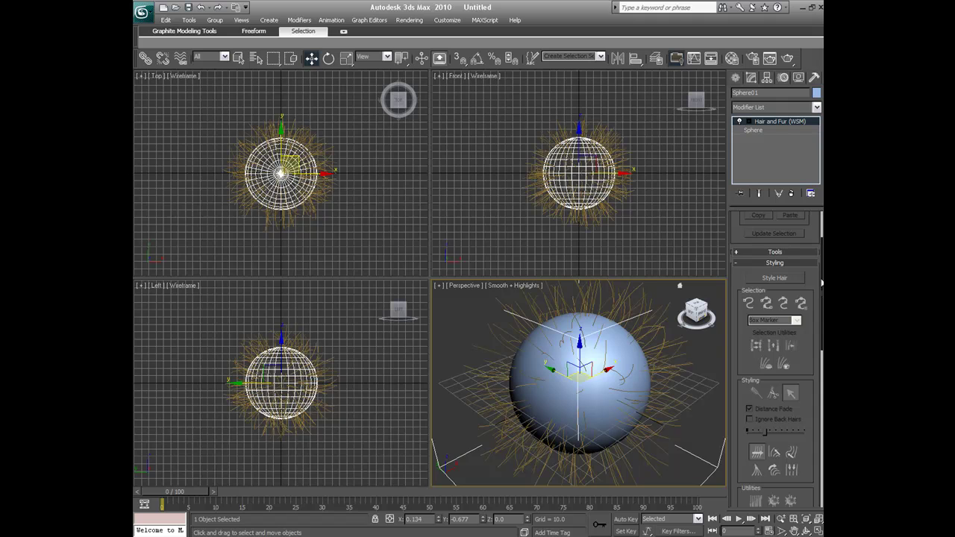
click(773, 277)
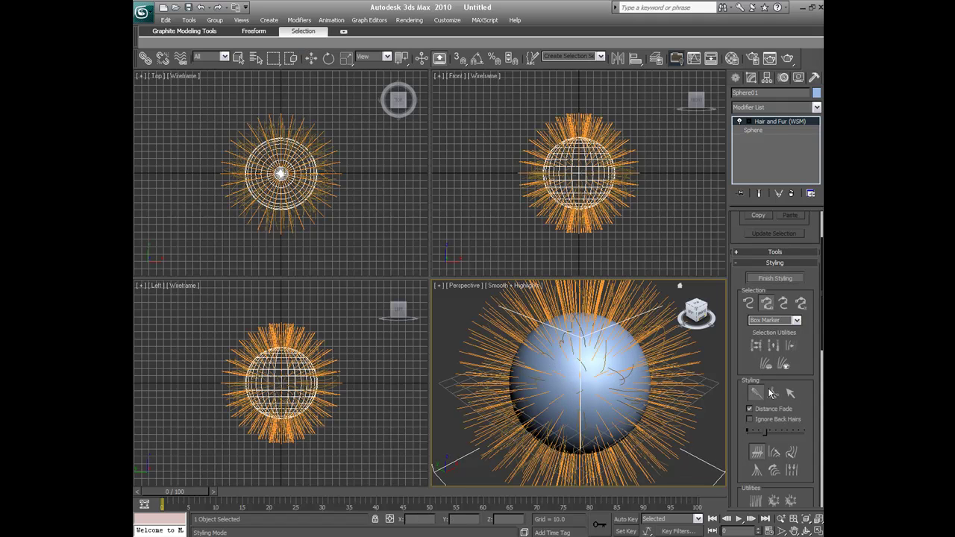
Comb the hair guides over the sphere with Hair Brush strokes across its upper, side and lower areas in the Perspective view
mouse_move(646, 329)
mouse_down()
mouse_move(574, 295)
mouse_move(533, 301)
mouse_move(467, 407)
mouse_move(478, 411)
mouse_move(549, 321)
mouse_move(601, 351)
mouse_up()
mouse_move(615, 318)
mouse_down()
mouse_move(676, 354)
mouse_move(650, 371)
mouse_move(627, 302)
mouse_up()
mouse_move(575, 344)
mouse_down()
mouse_move(567, 336)
mouse_move(586, 332)
mouse_move(534, 321)
mouse_move(623, 345)
mouse_move(623, 328)
mouse_up()
mouse_move(593, 417)
mouse_down()
mouse_move(582, 413)
mouse_move(586, 371)
mouse_up()
mouse_move(533, 441)
mouse_down()
mouse_move(515, 437)
mouse_move(509, 420)
mouse_up()
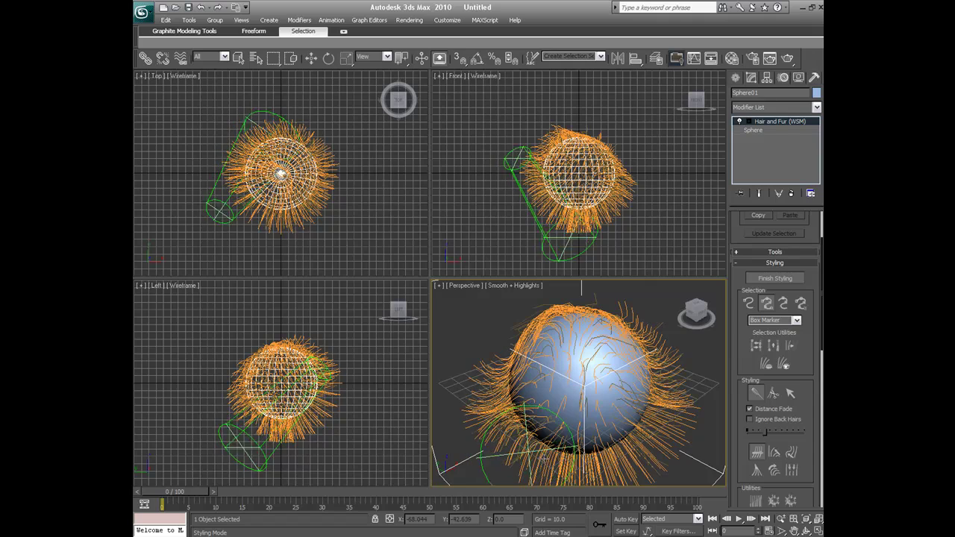
mouse_move(567, 454)
mouse_down()
mouse_move(621, 443)
mouse_move(638, 418)
mouse_move(609, 434)
mouse_up()
mouse_move(569, 375)
mouse_down()
mouse_move(586, 352)
mouse_move(554, 377)
mouse_move(578, 358)
mouse_move(560, 367)
mouse_move(590, 326)
mouse_move(583, 312)
mouse_move(587, 345)
mouse_move(637, 335)
mouse_move(620, 328)
mouse_move(621, 340)
mouse_up()
mouse_move(626, 440)
mouse_down()
mouse_move(611, 467)
mouse_move(586, 459)
mouse_move(582, 472)
mouse_move(578, 463)
mouse_move(578, 481)
mouse_up()
Try the Hair Cut and Select tools on the hair guides, and return to the Hair Brush
click(773, 393)
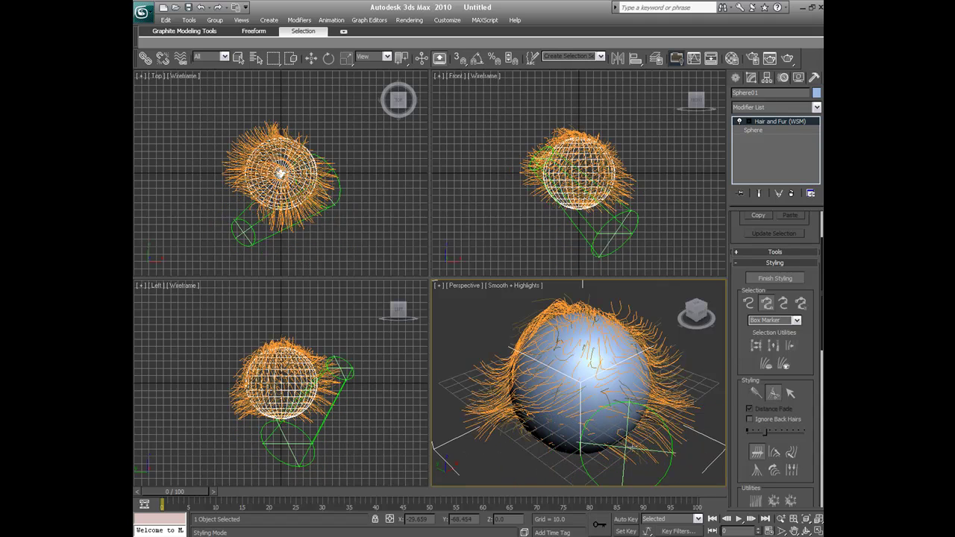
drag(641, 482, 654, 485)
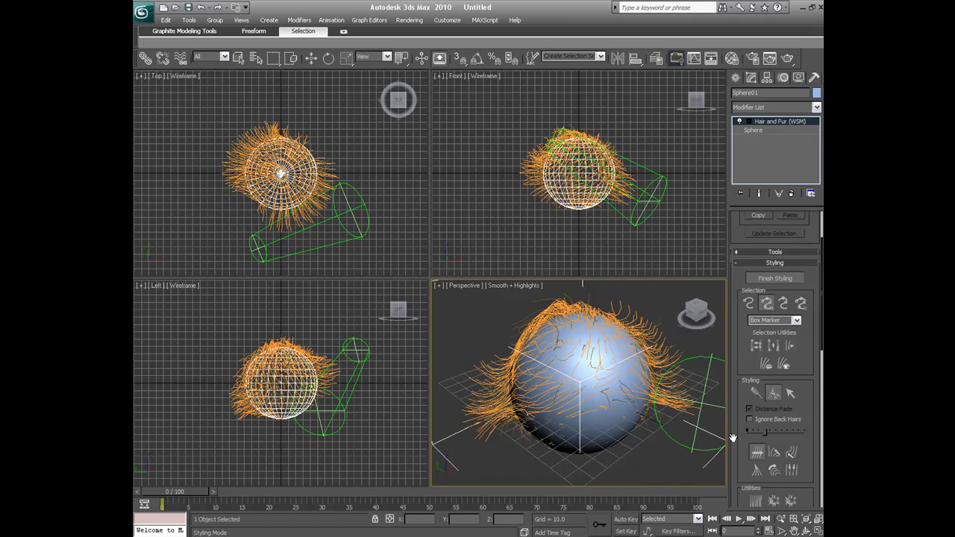
click(788, 391)
click(546, 355)
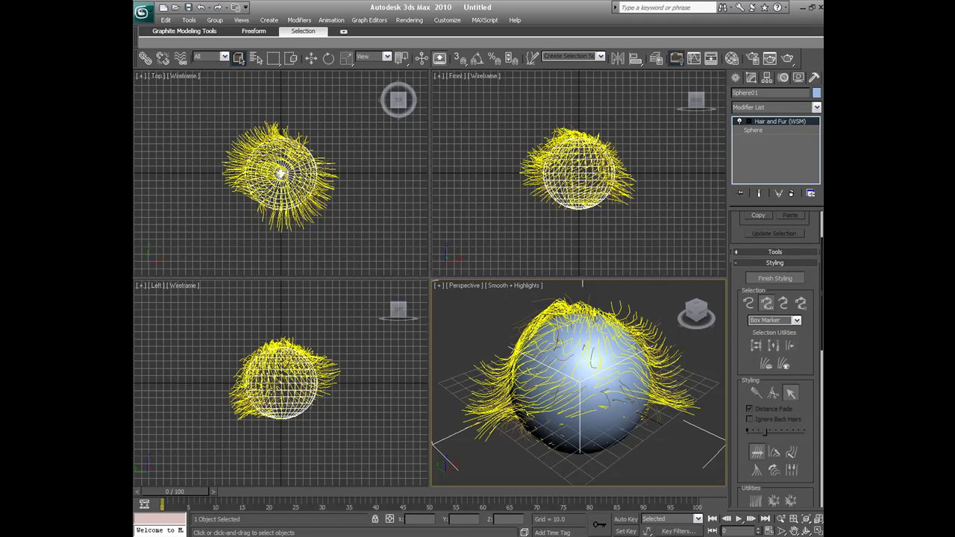
click(756, 392)
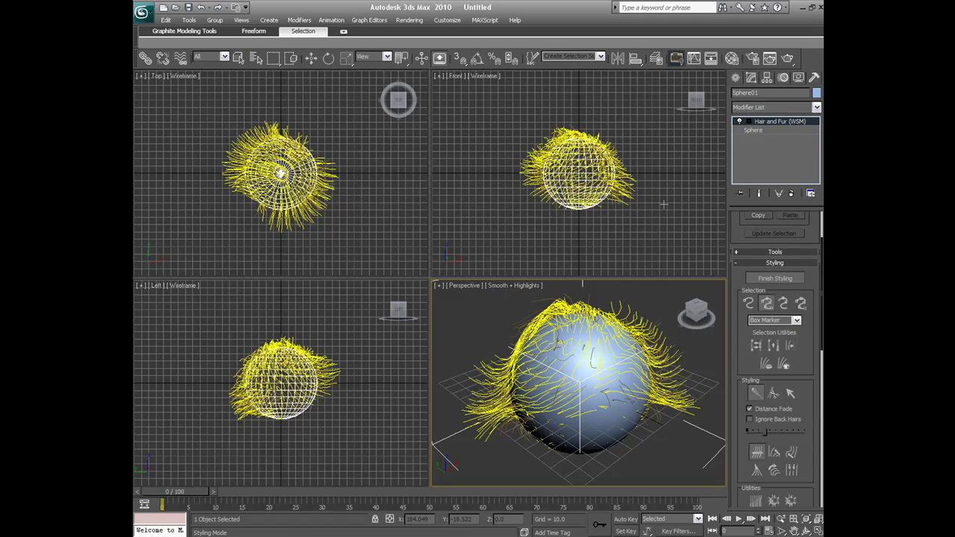
Render the Perspective view of the combed hair, close the rendered image and finish styling
click(787, 58)
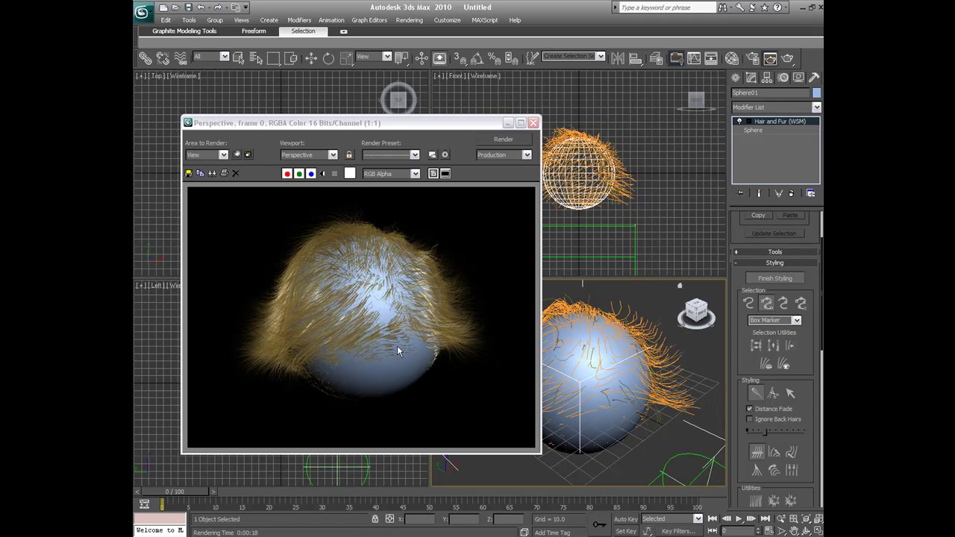
click(534, 123)
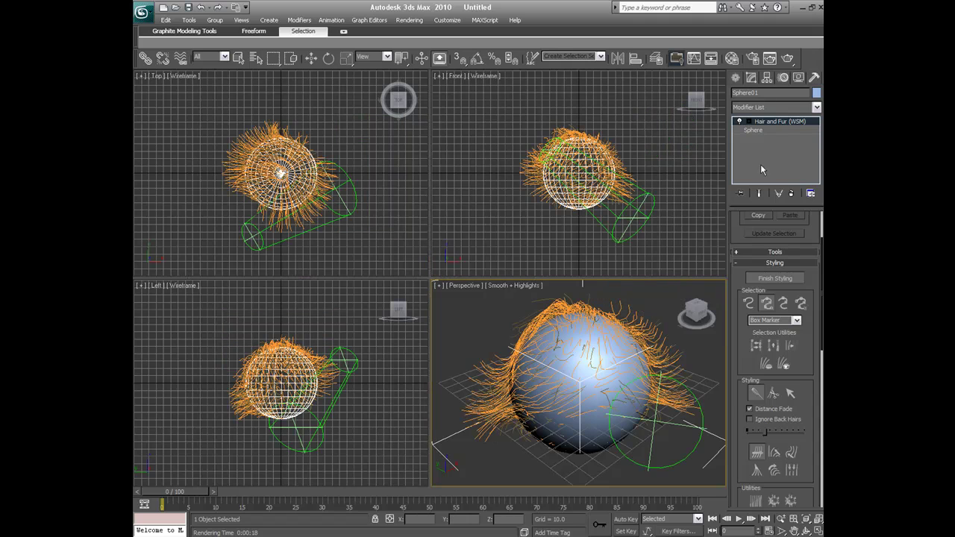
click(780, 279)
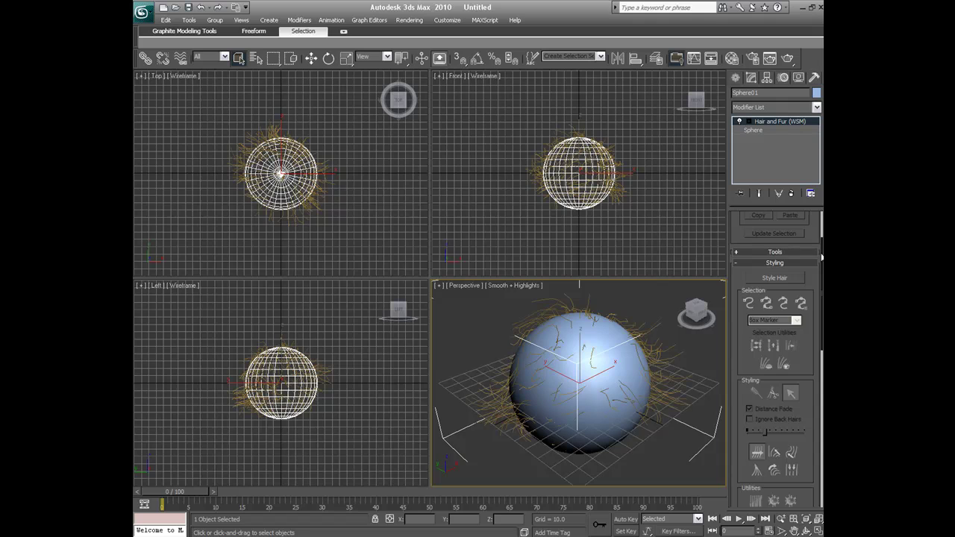
Browse the Hair and Fur presets and load fuzzy-brown.shp onto the sphere's hair
mouse_move(822, 257)
mouse_down()
mouse_move(822, 320)
mouse_move(821, 244)
mouse_up()
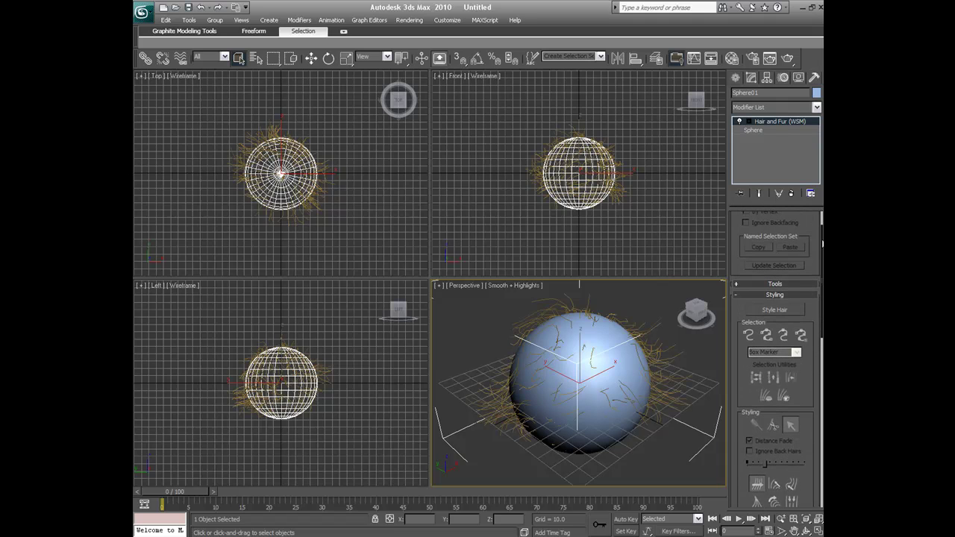
click(775, 296)
click(774, 287)
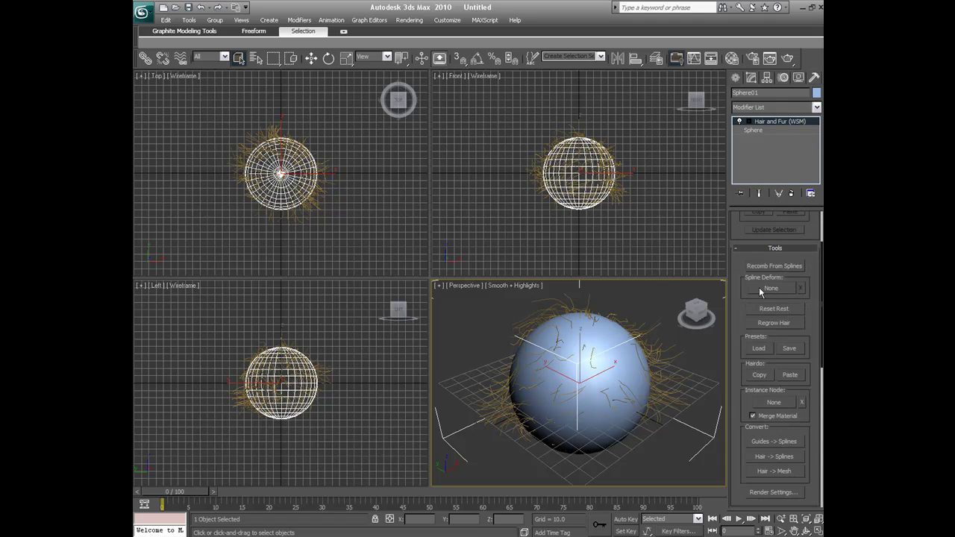
click(760, 348)
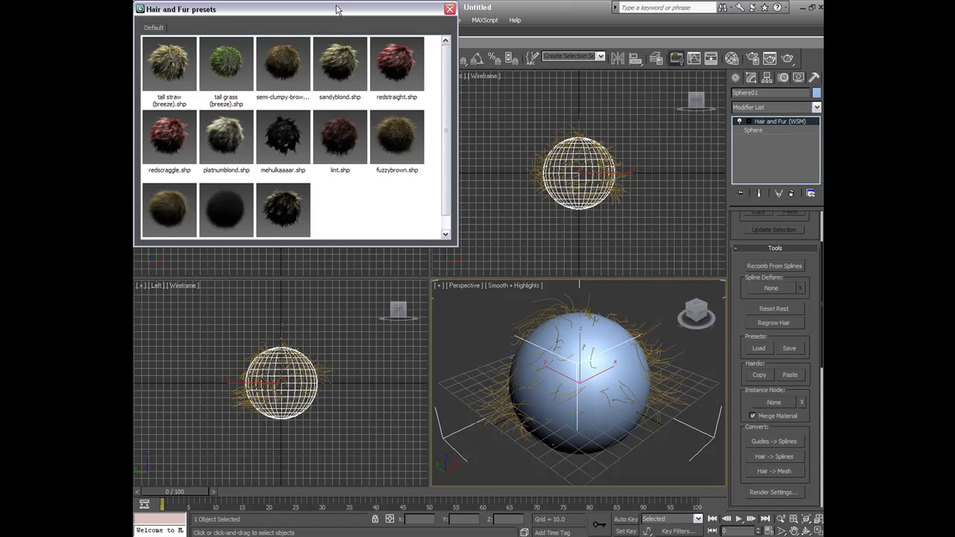
drag(387, 11, 589, 179)
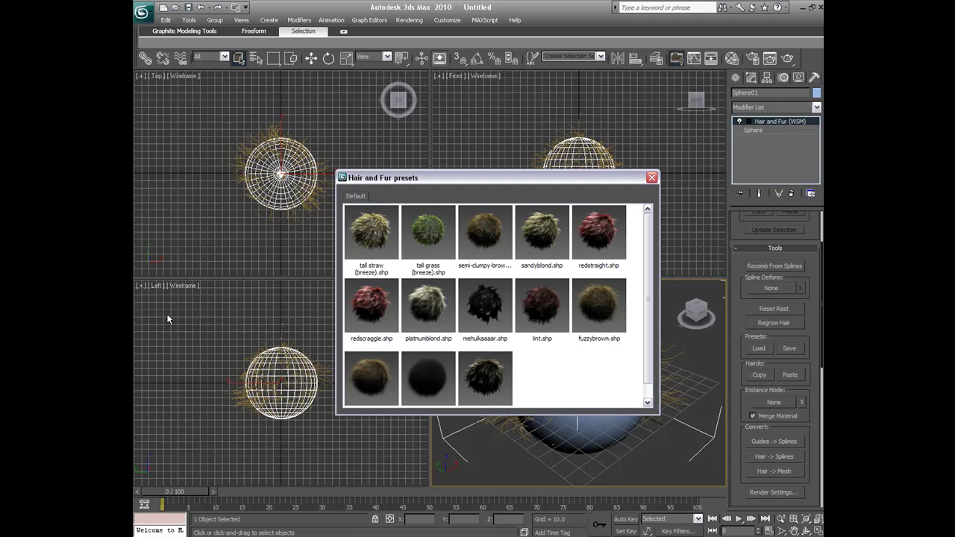
scroll(560, 388, down, 1)
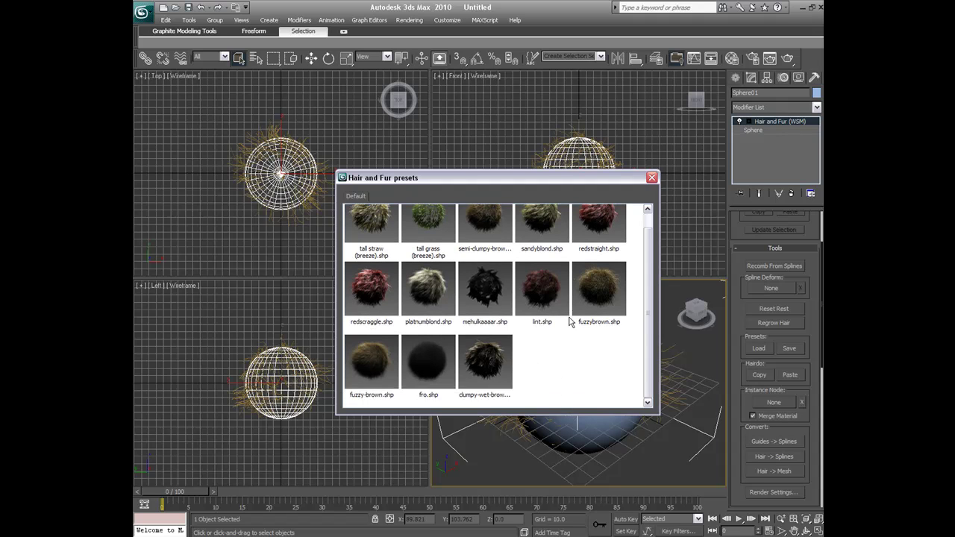
scroll(568, 321, up, 1)
drag(436, 183, 335, 244)
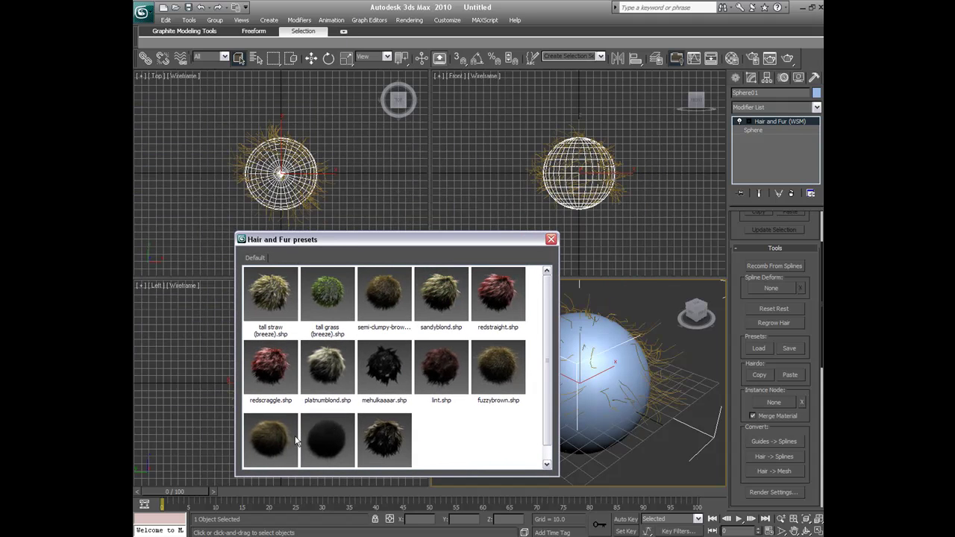
drag(550, 414, 548, 381)
double_click(274, 439)
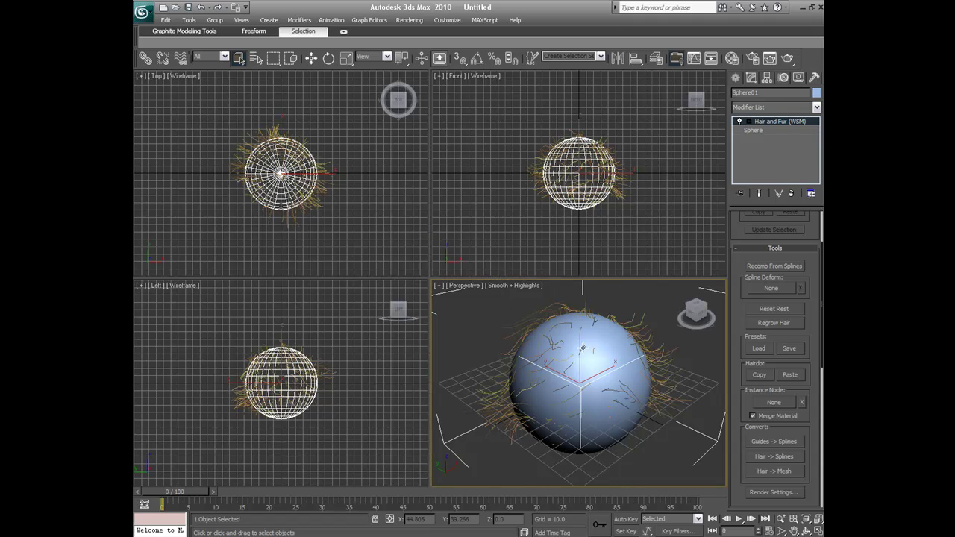
Render the Perspective view to check the hair with the loaded preset, and close the rendered image
click(789, 58)
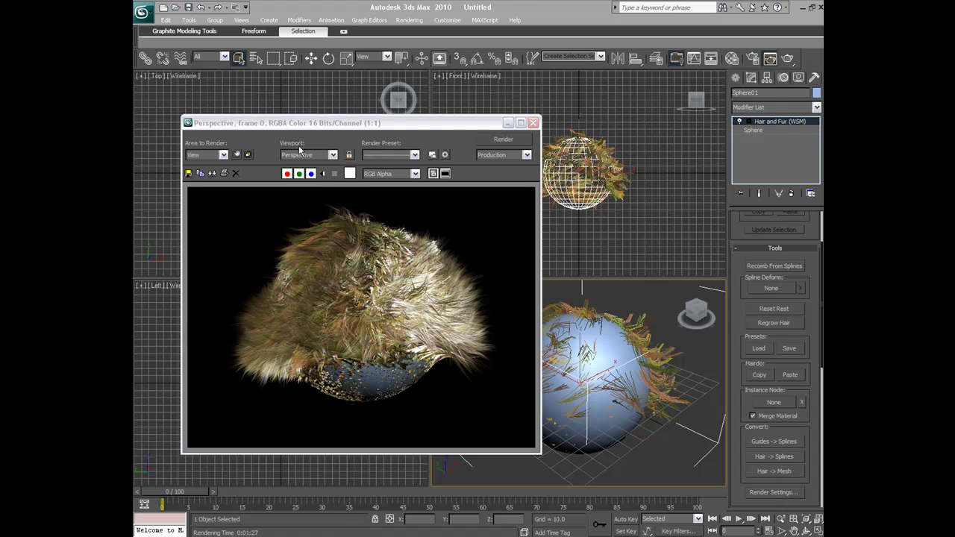
drag(335, 126, 399, 95)
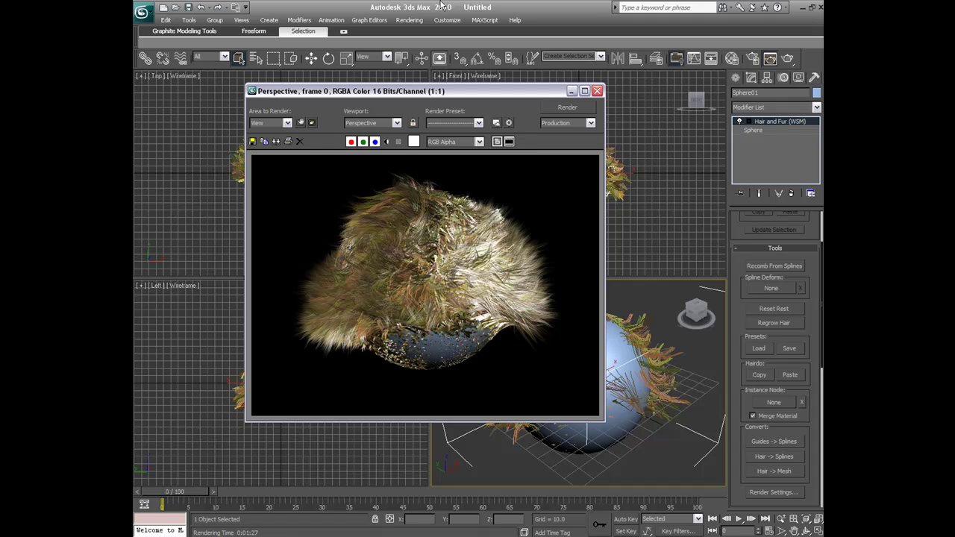
click(597, 91)
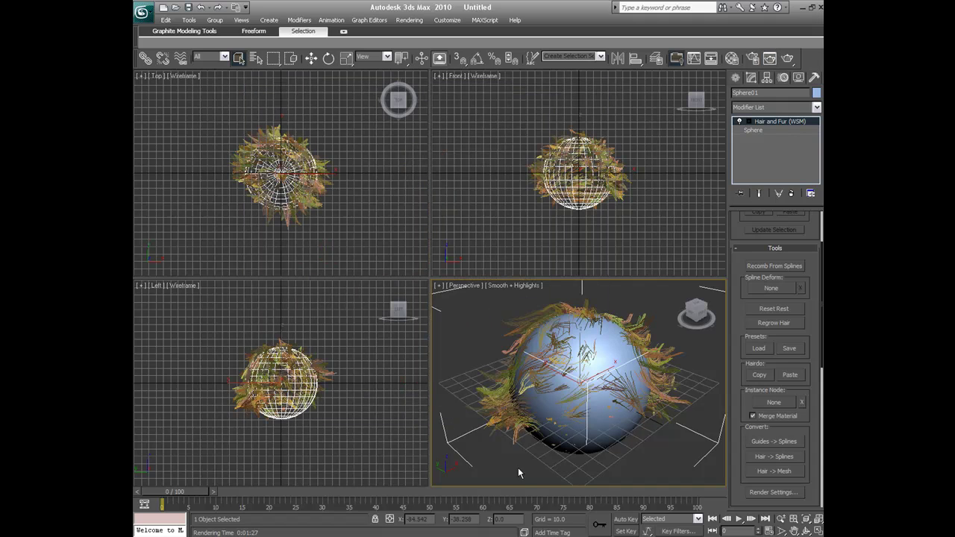
Deselect the sphere and open the Autodesk 3ds Max Tutorials from the program's help
click(468, 314)
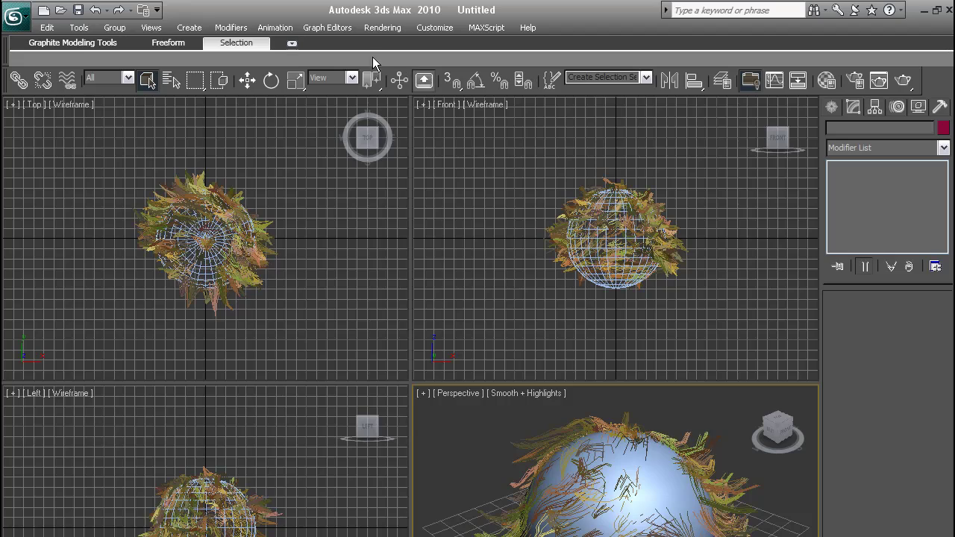
click(528, 27)
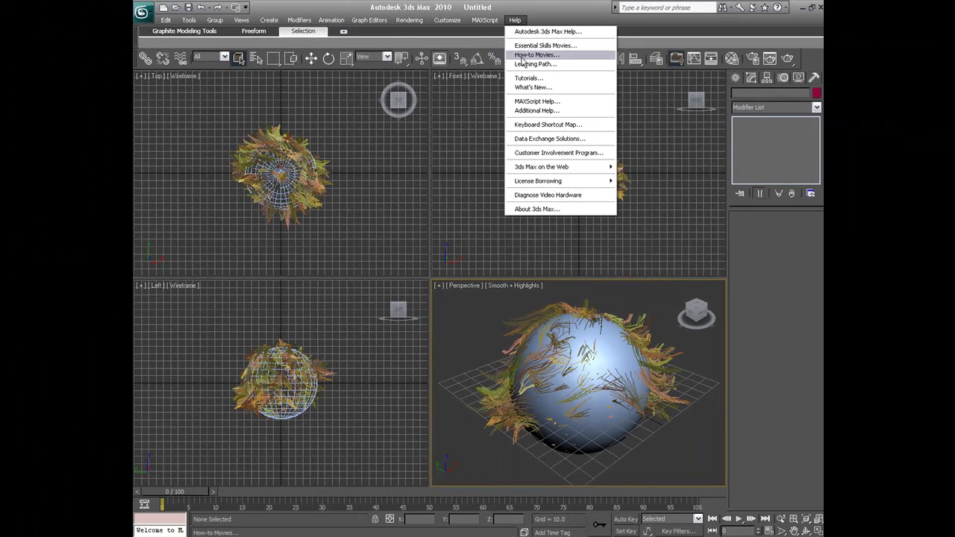
click(431, 113)
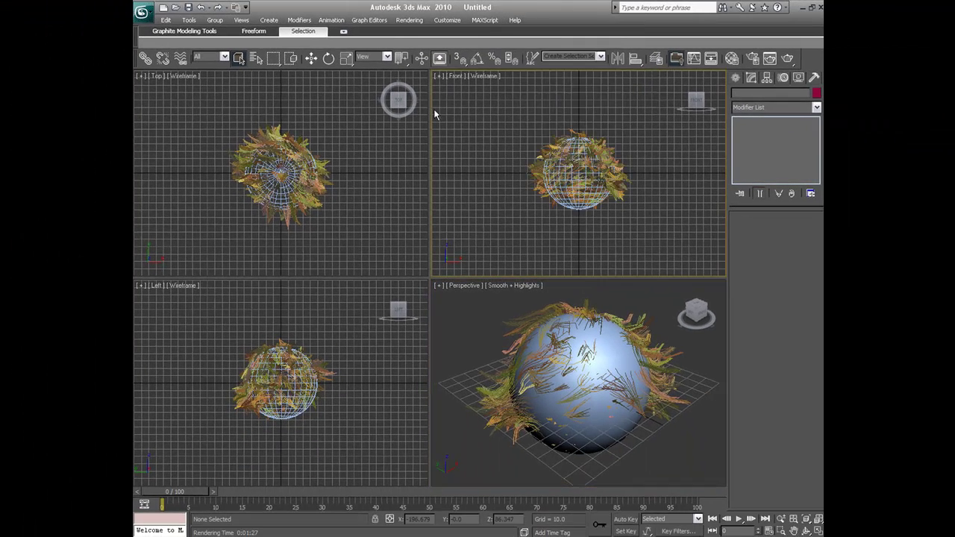
click(514, 20)
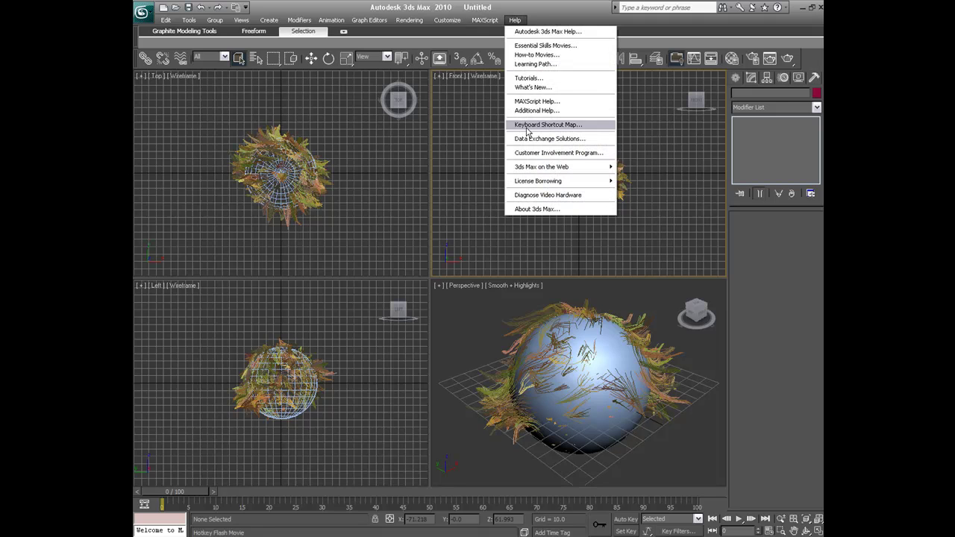
click(533, 79)
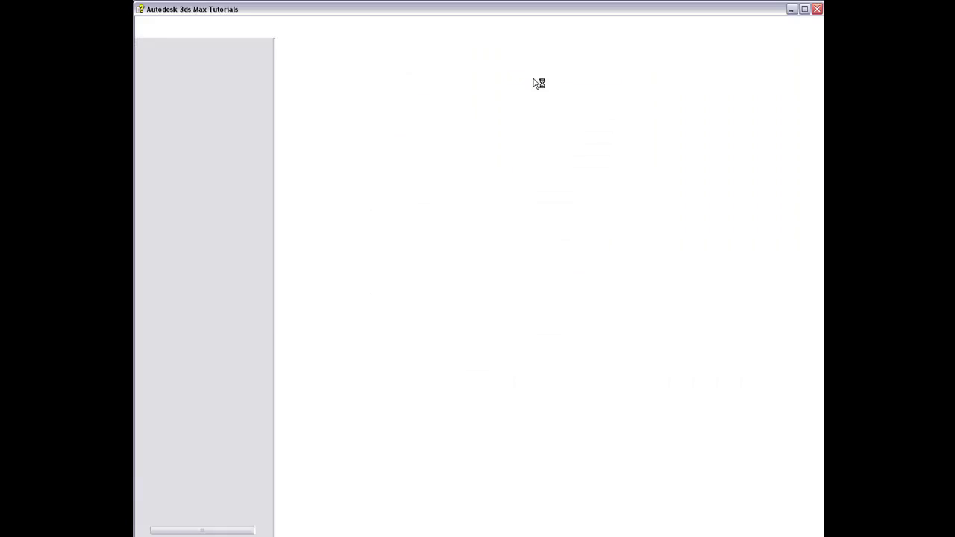
Look over the tutorials' Welcome page, open the Hair section of the Hair and Cloth Tutorials, and go to Creating a Centurion Helmet
scroll(661, 217, down, 5)
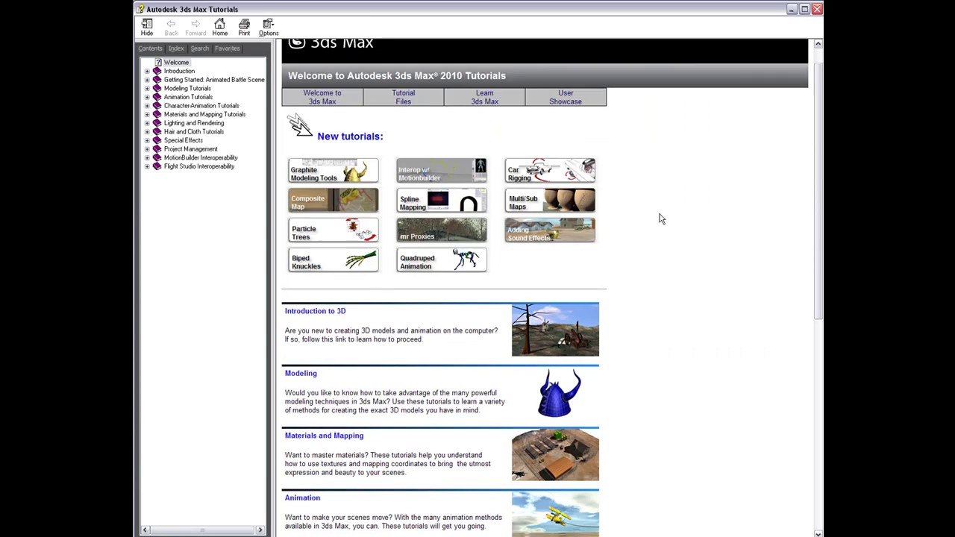
scroll(631, 366, up, 3)
scroll(632, 358, down, 3)
scroll(530, 486, up, 5)
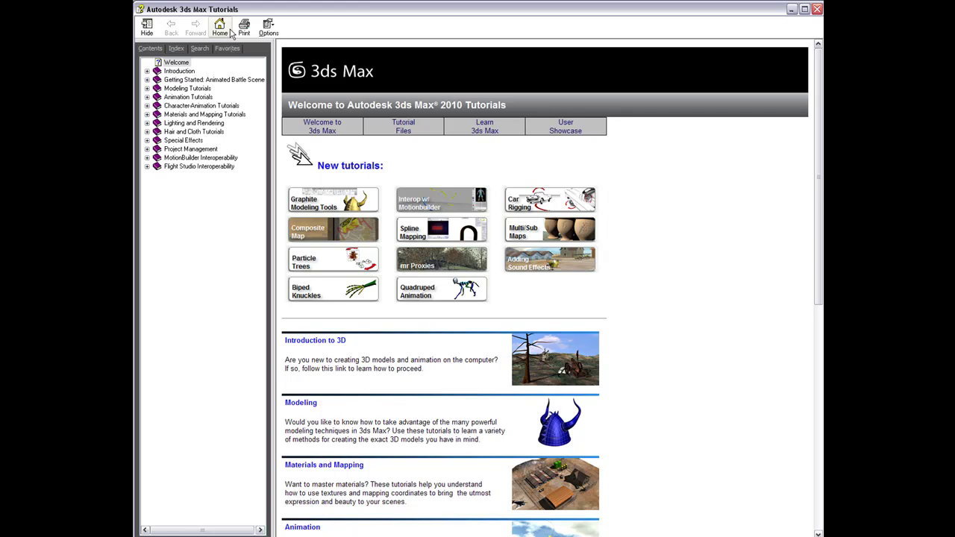
scroll(679, 451, down, 5)
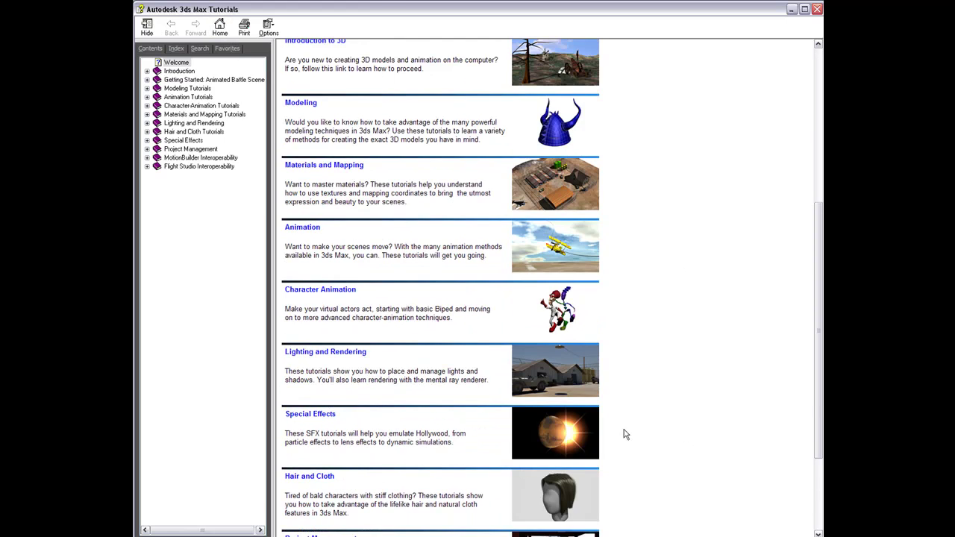
scroll(627, 436, up, 5)
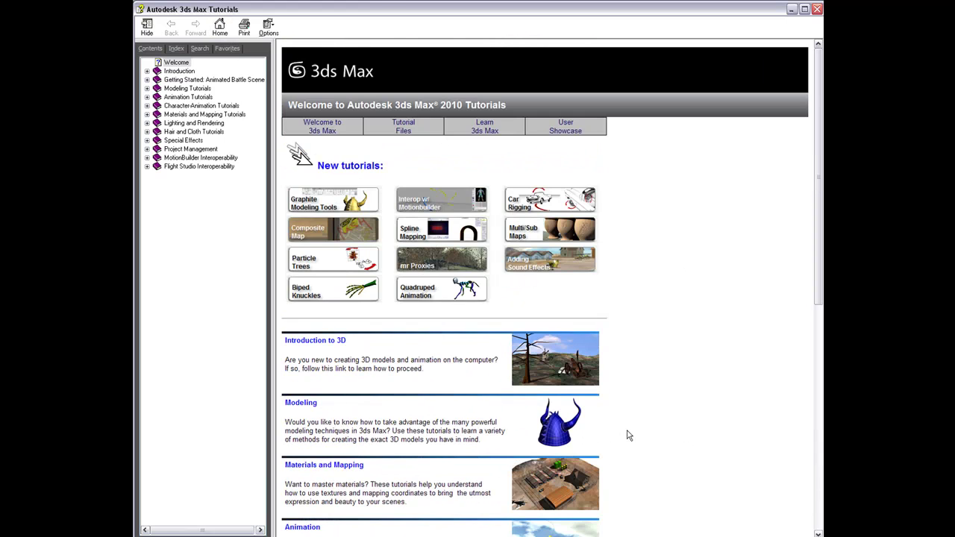
click(147, 132)
click(180, 140)
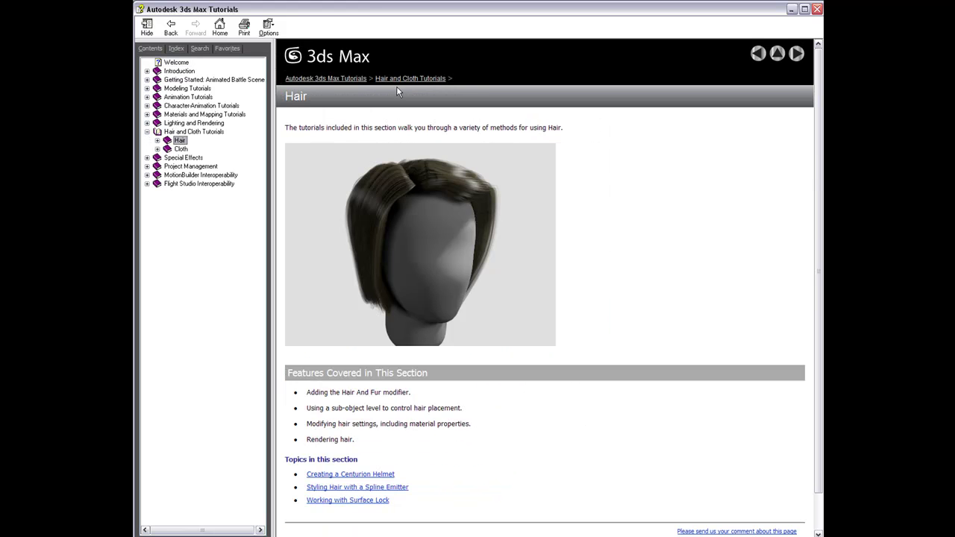
click(674, 189)
click(796, 54)
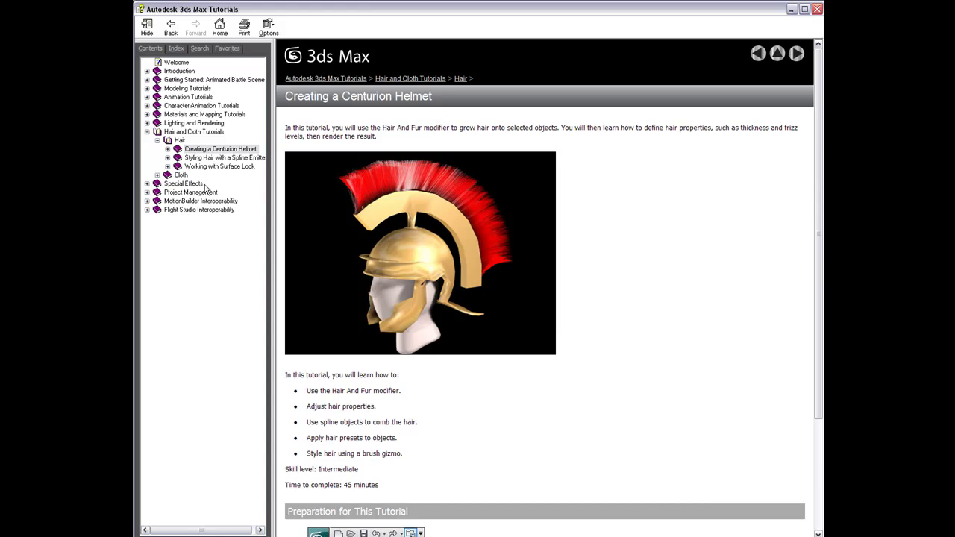
Open the Styling Hair with a Spline Emitter tutorial and go on to its Generate the Hair lesson
click(157, 140)
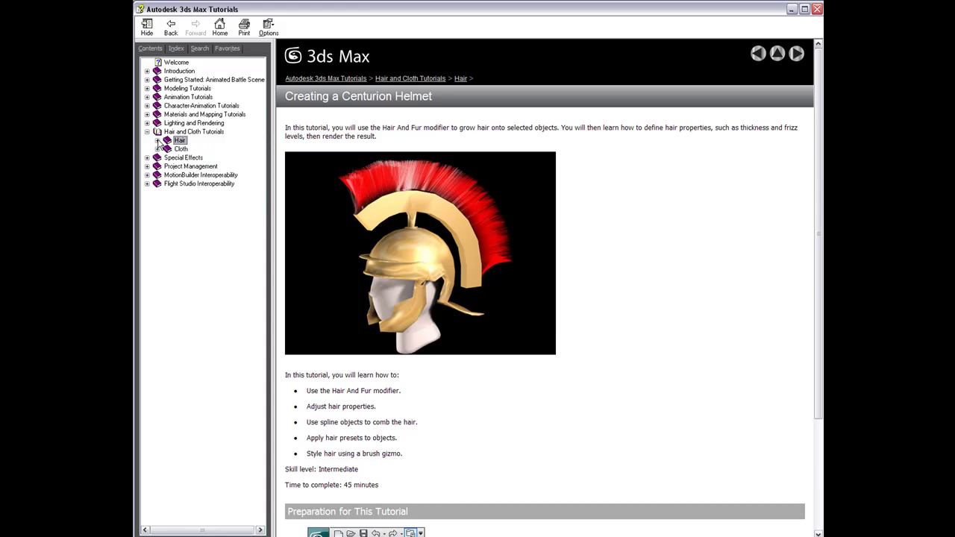
click(157, 140)
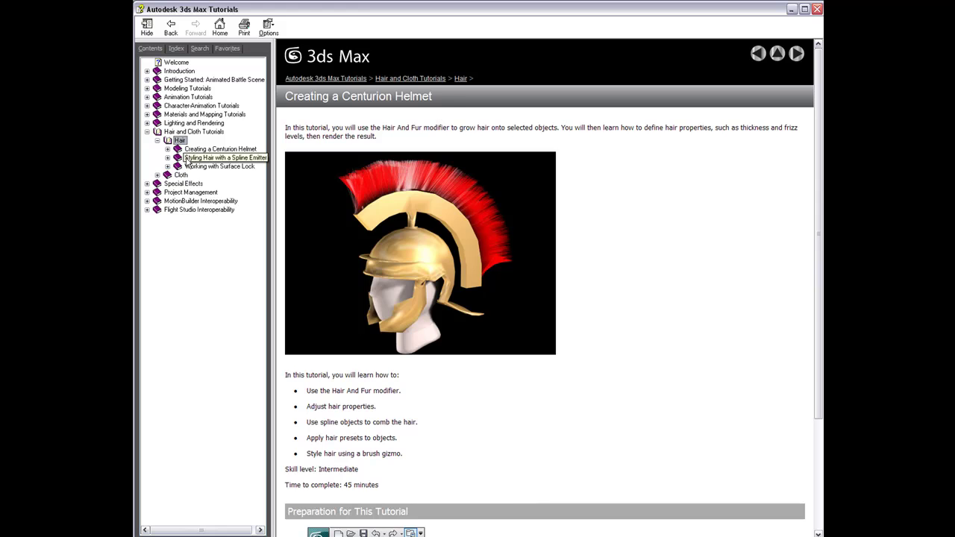
click(209, 158)
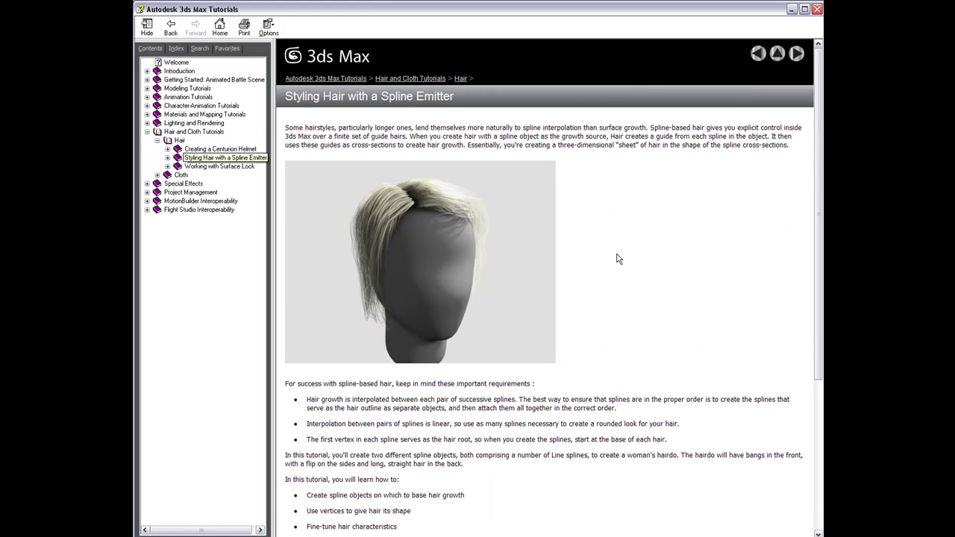
click(796, 54)
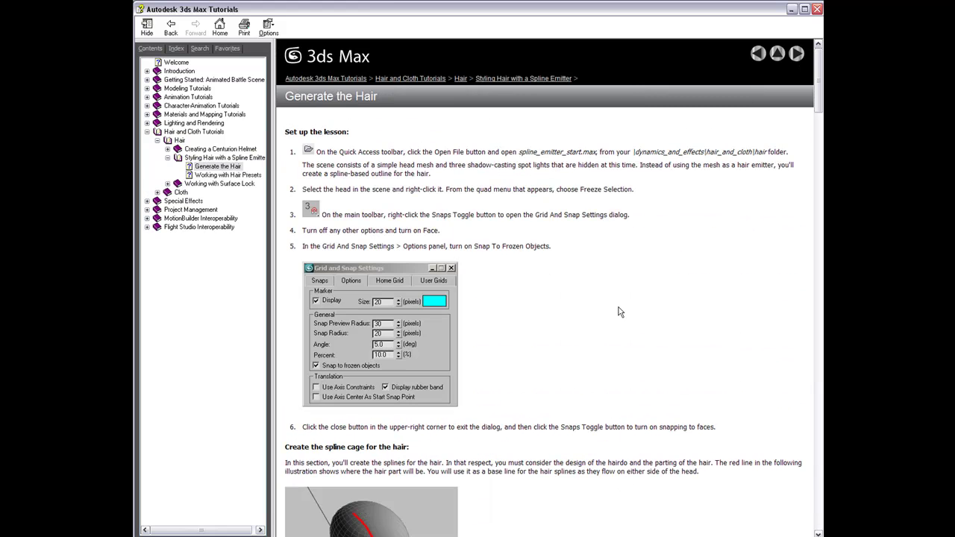
Skim the Generate the Hair lesson's spline cage, hair settings and render sections, and close the tutorials window
scroll(619, 312, down, 5)
scroll(608, 312, down, 10)
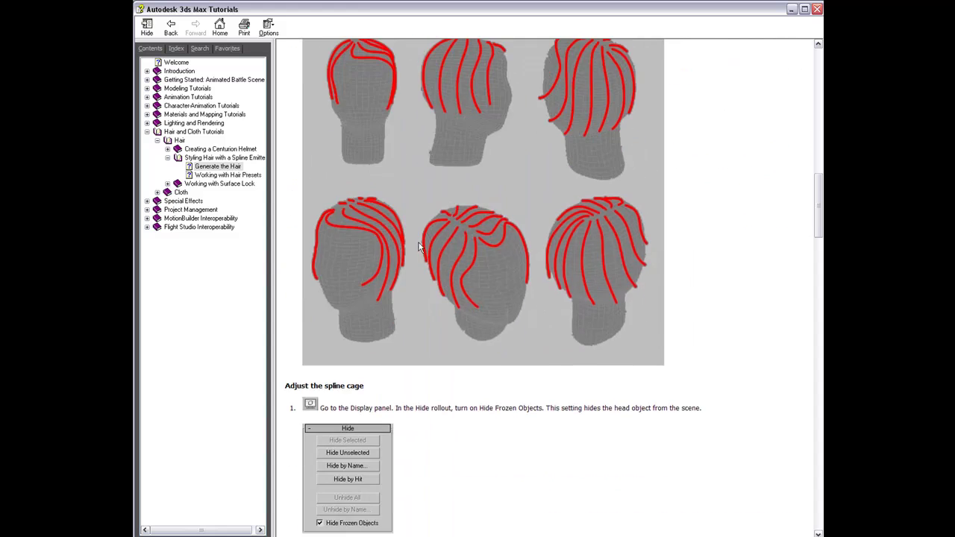
scroll(407, 263, down, 15)
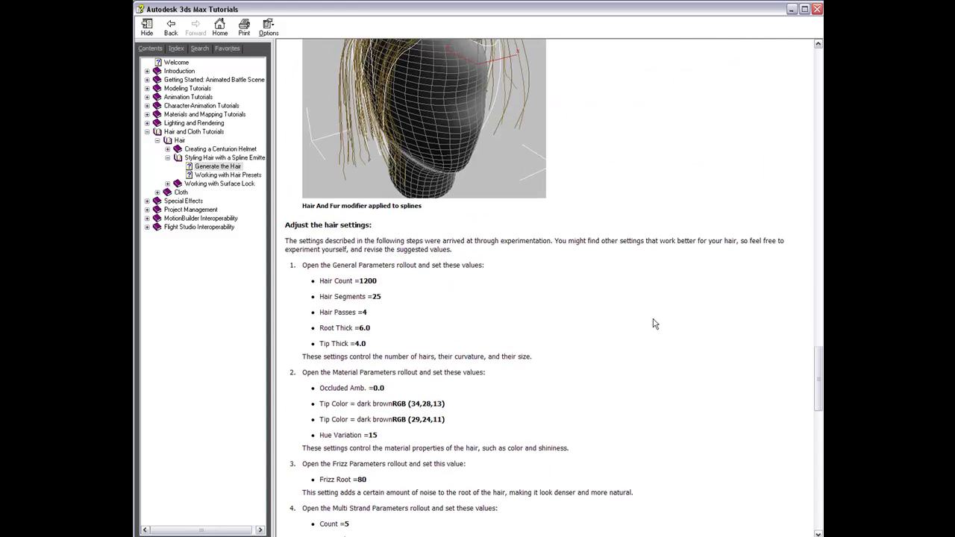
scroll(538, 331, down, 6)
scroll(507, 258, up, 4)
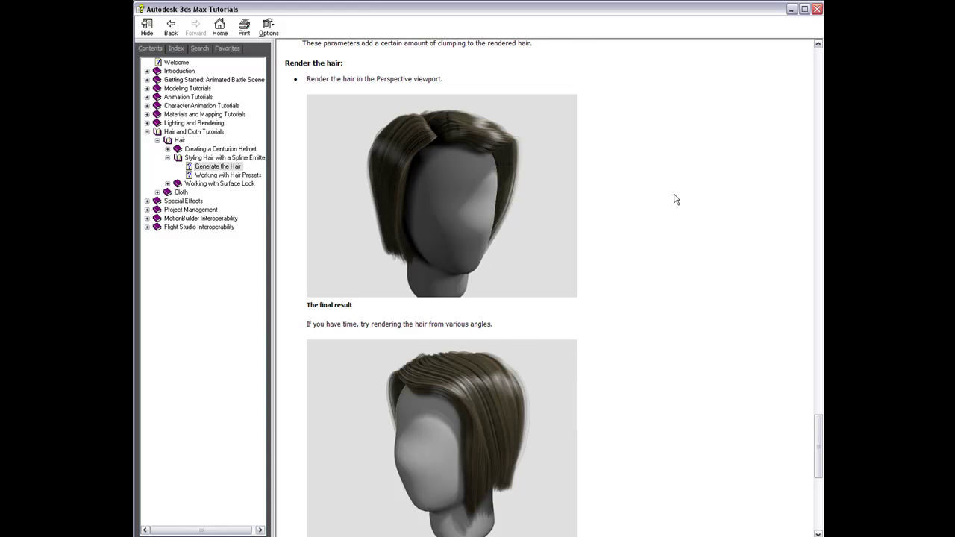
scroll(453, 360, down, 8)
scroll(403, 400, up, 9)
scroll(403, 400, up, 15)
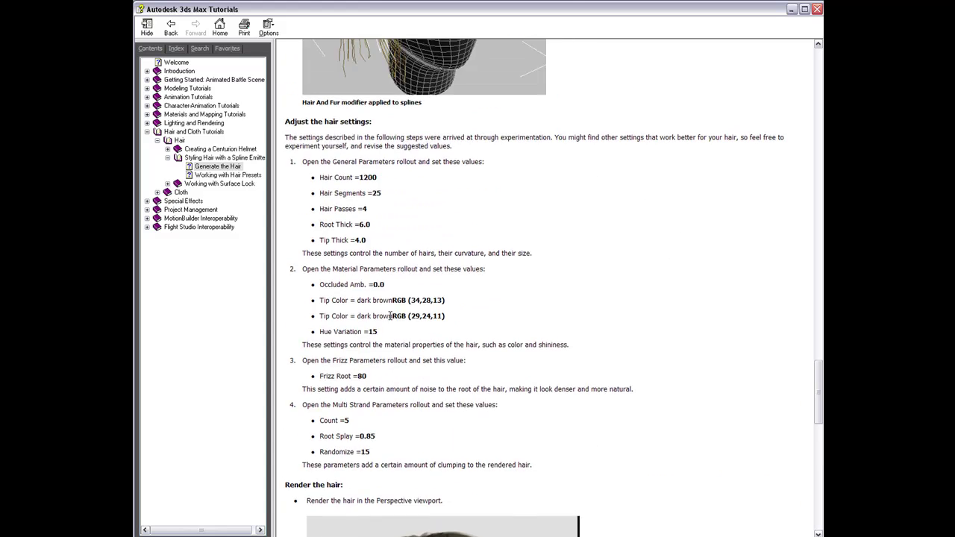
scroll(394, 175, up, 12)
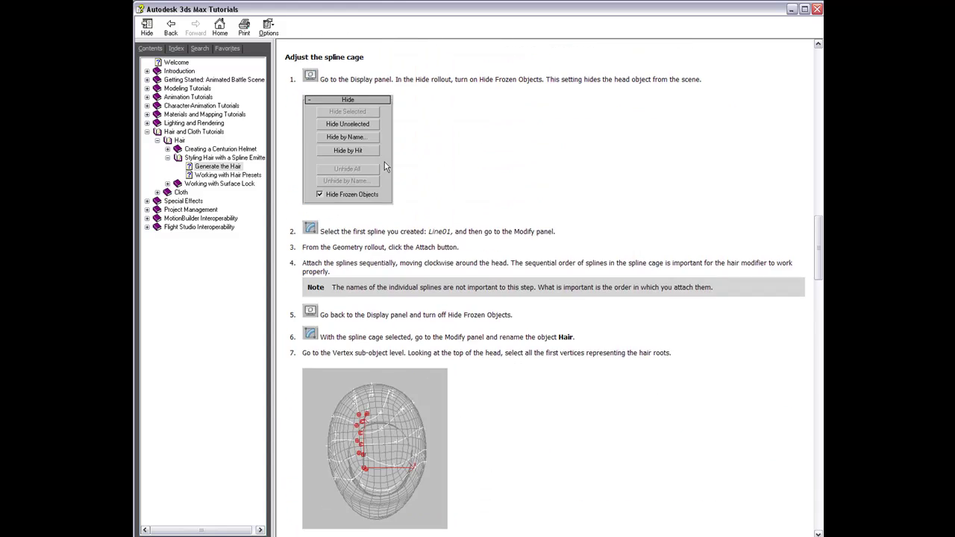
scroll(366, 159, up, 5)
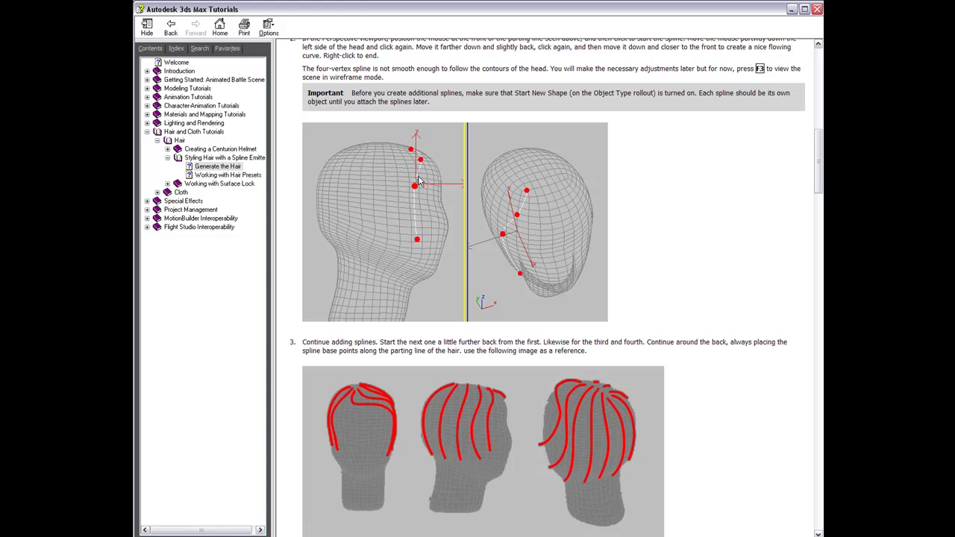
click(817, 9)
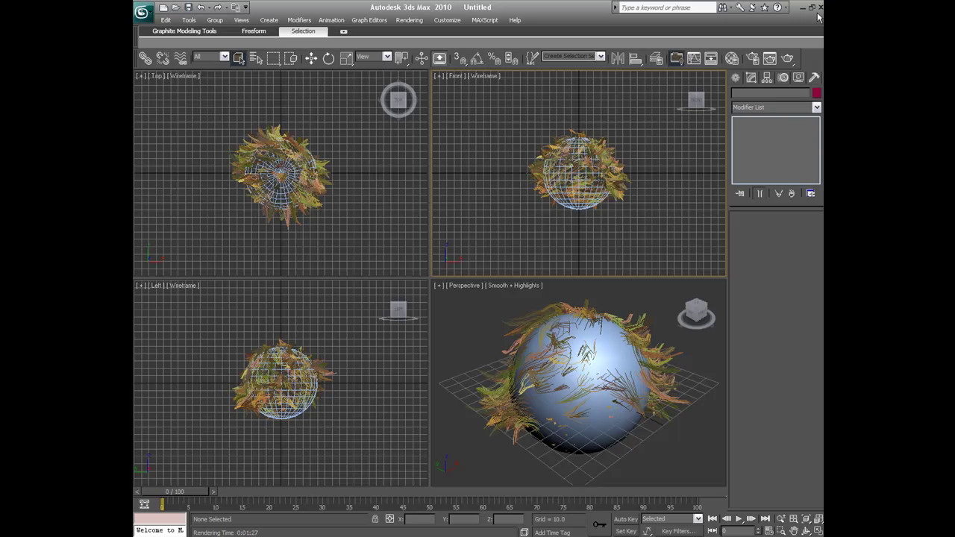
click(649, 303)
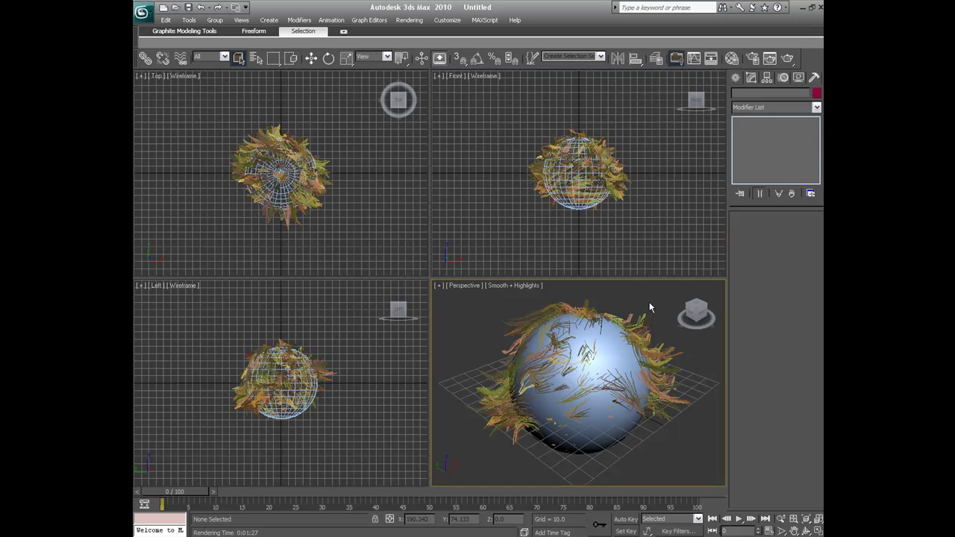
drag(661, 294, 463, 465)
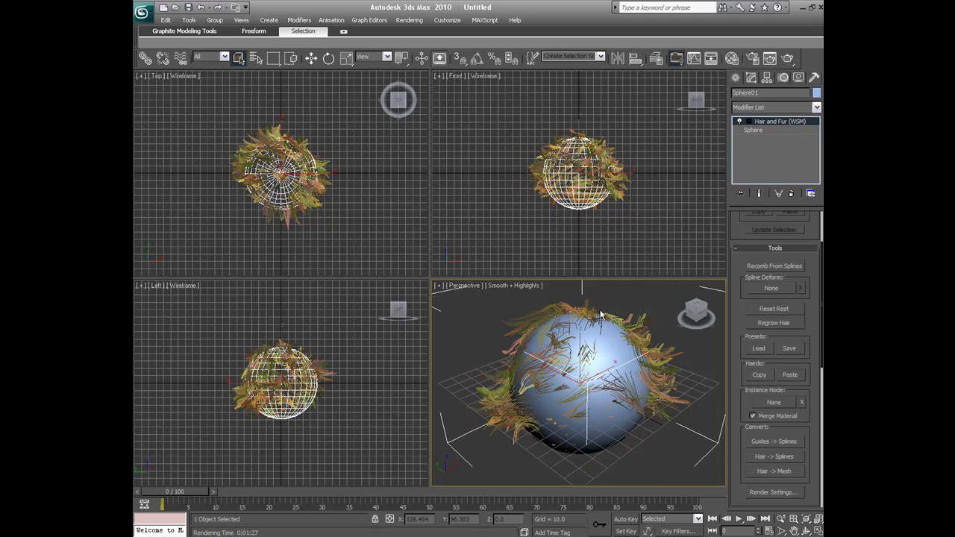
click(461, 310)
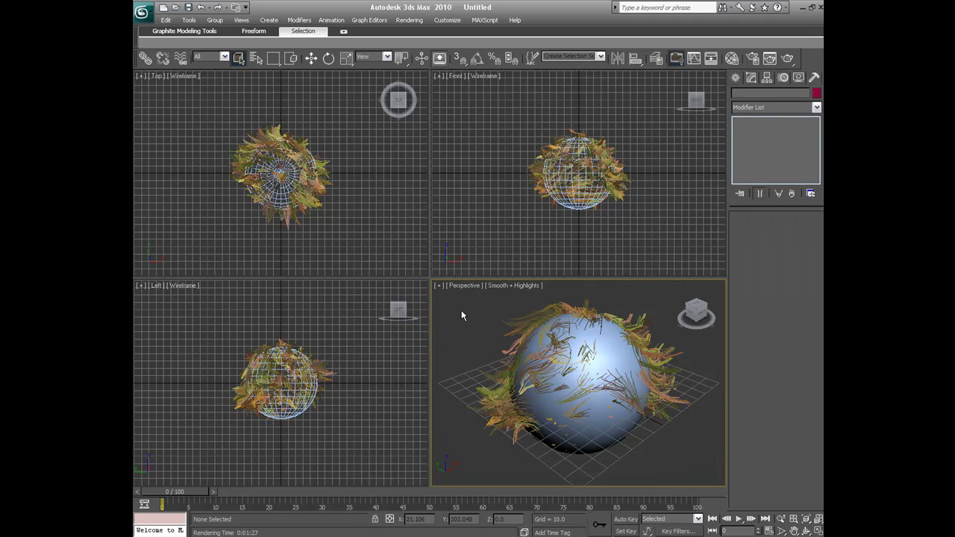